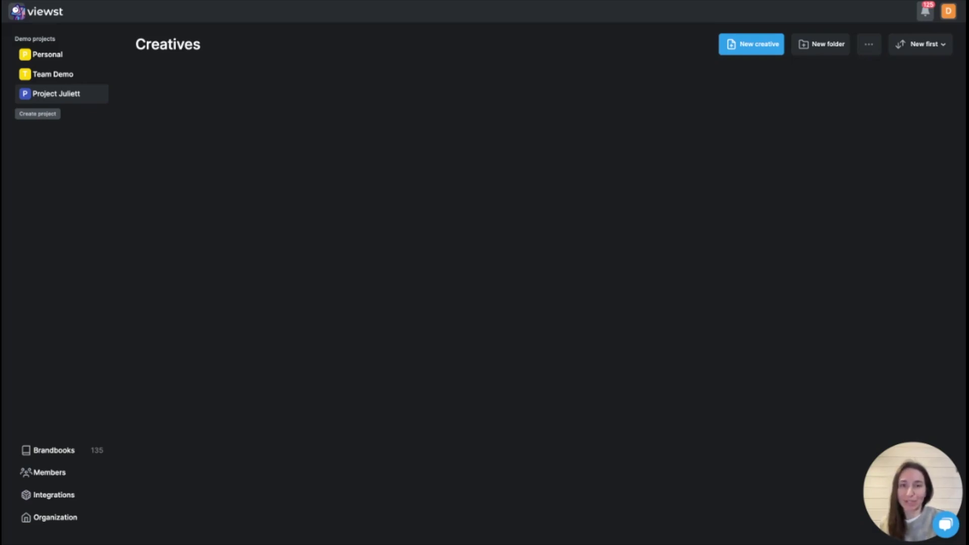
Step: Look over the team members list, and examine the colors, fonts and images in the acme. brandbook
click(50, 472)
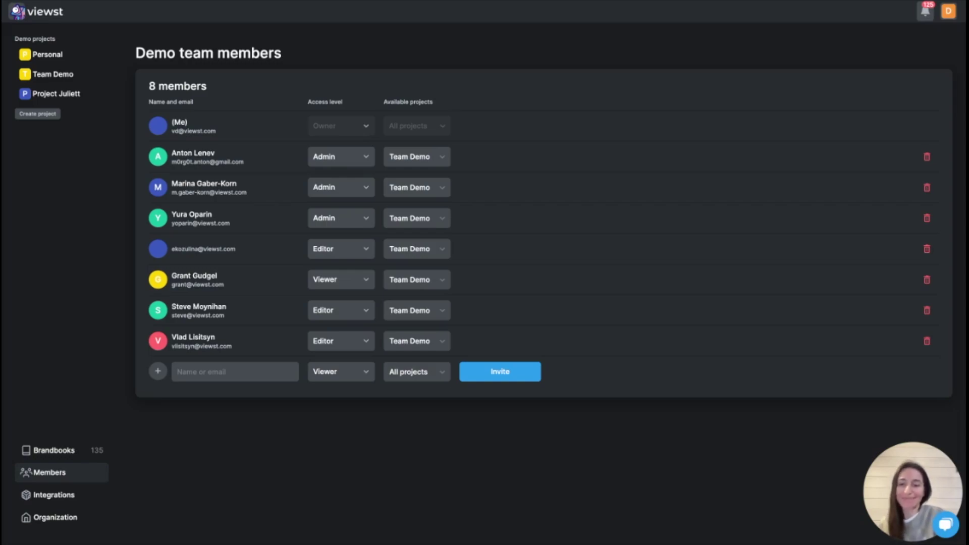
click(44, 450)
scroll(433, 409, down, 2)
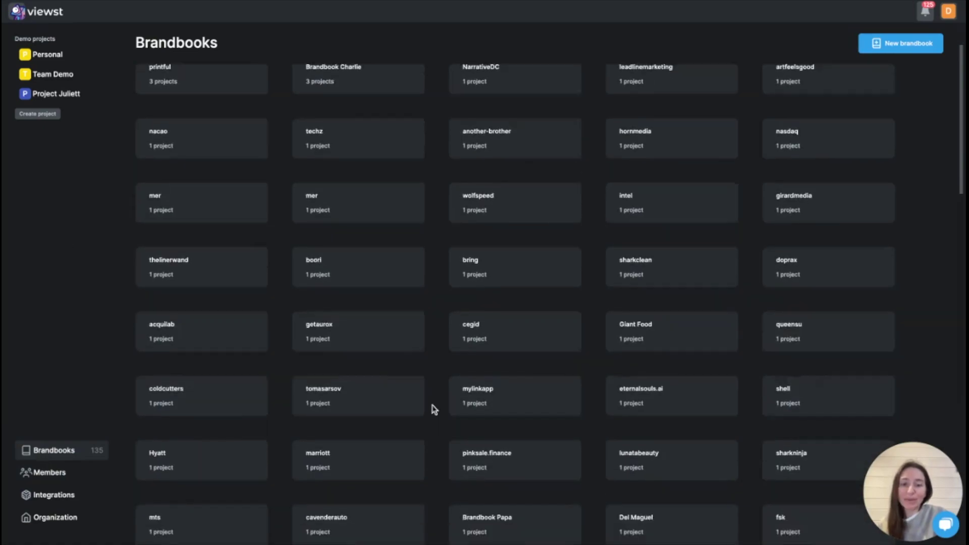
scroll(433, 408, down, 2)
click(521, 480)
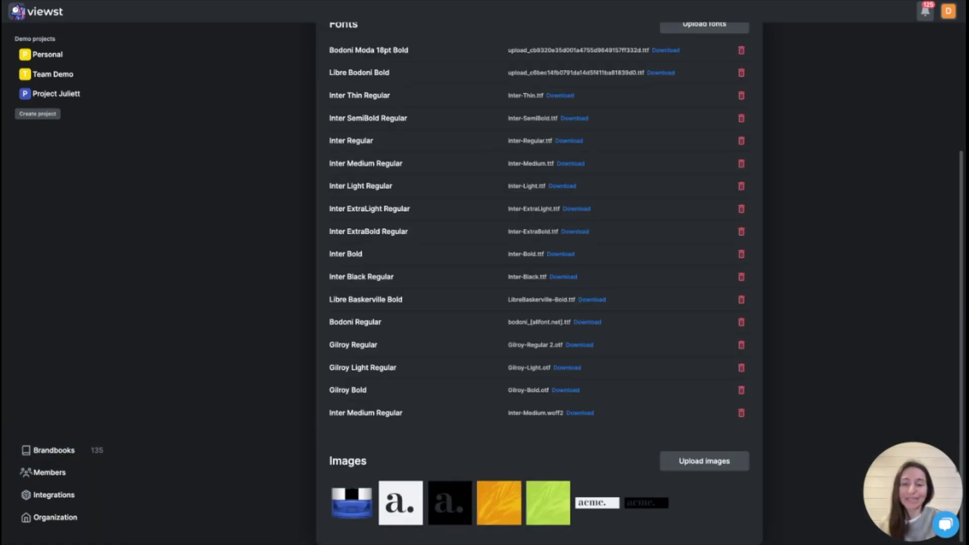
scroll(469, 396, up, 3)
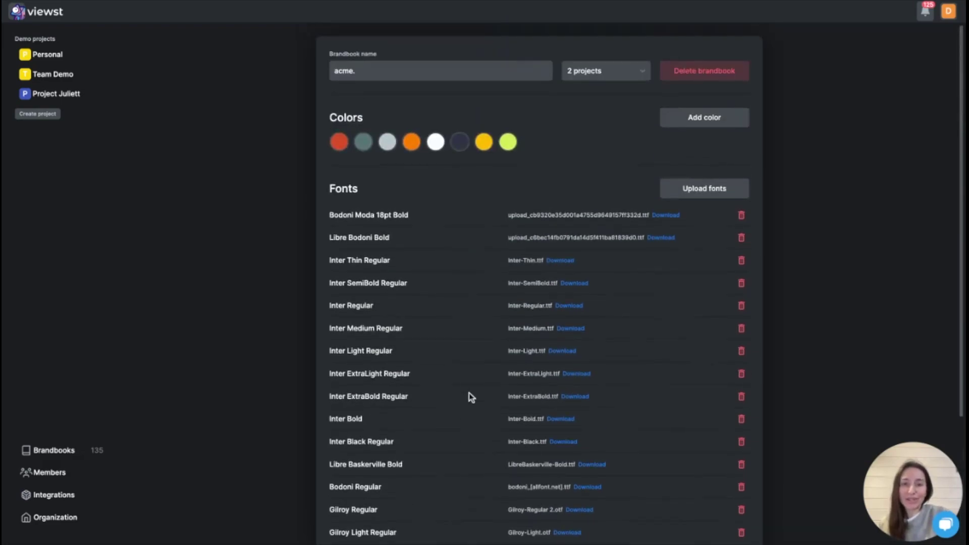
Step: Open the Acme feed creative from the Acme Demo folder of the Team Demo project
click(57, 77)
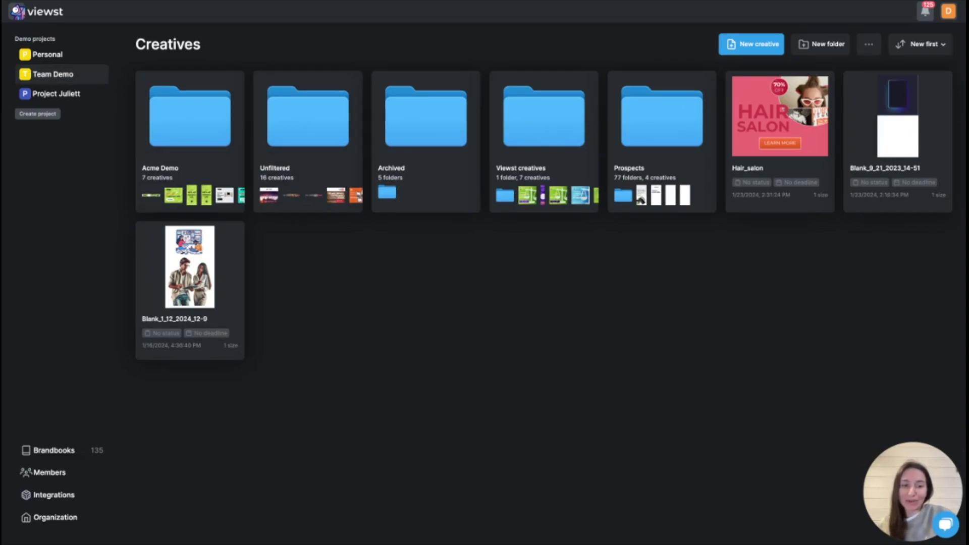
click(203, 104)
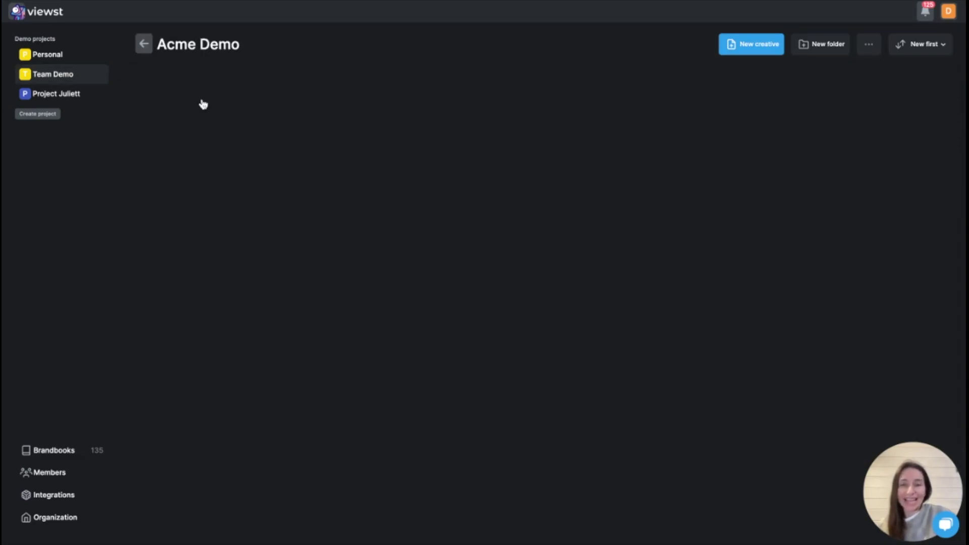
click(190, 119)
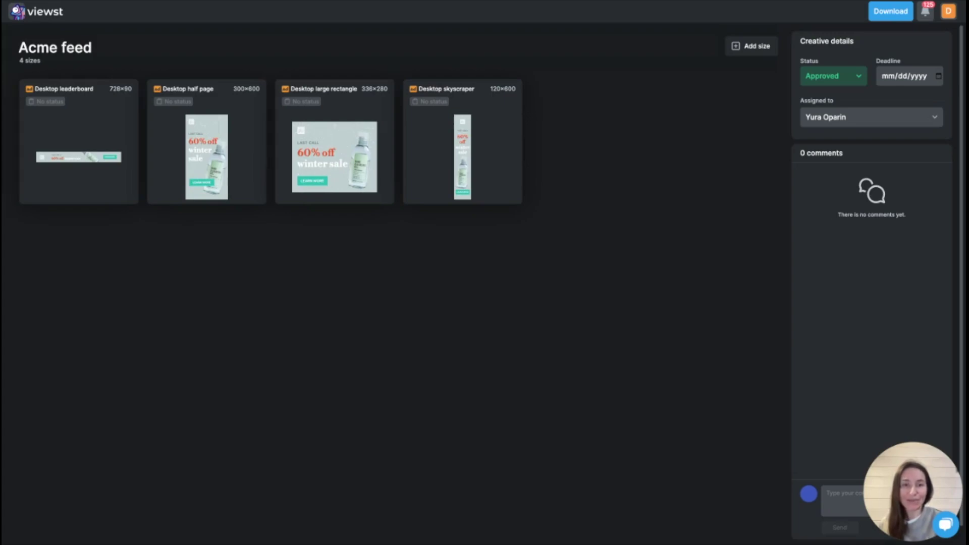
Step: Open the 120×600 Desktop skyscraper for editing and show the animation timeline of Slide 1
mouse_move(462, 146)
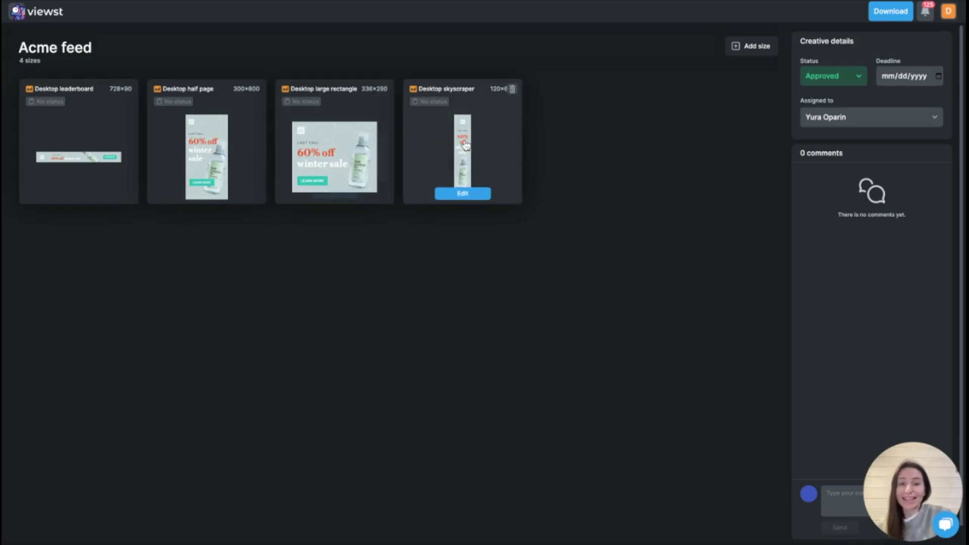
click(464, 194)
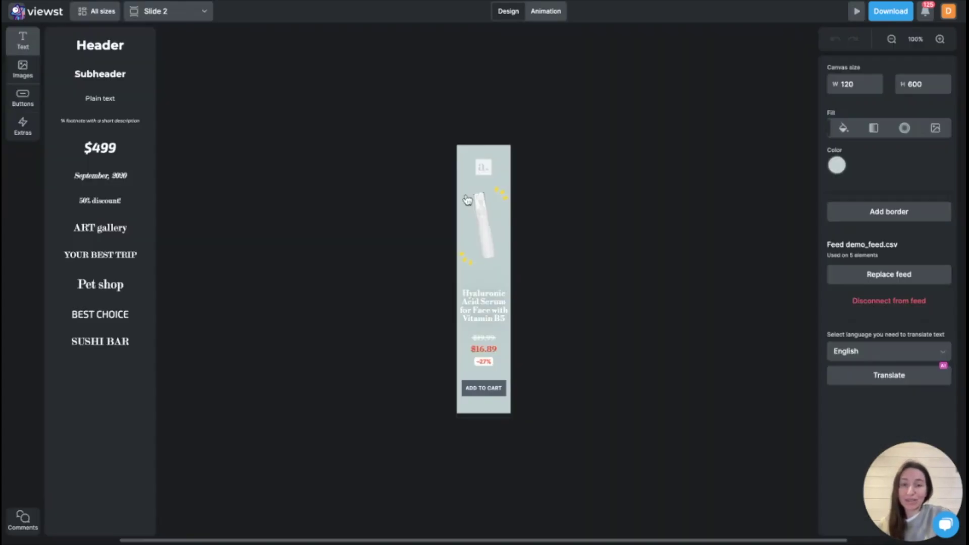
click(168, 10)
click(178, 74)
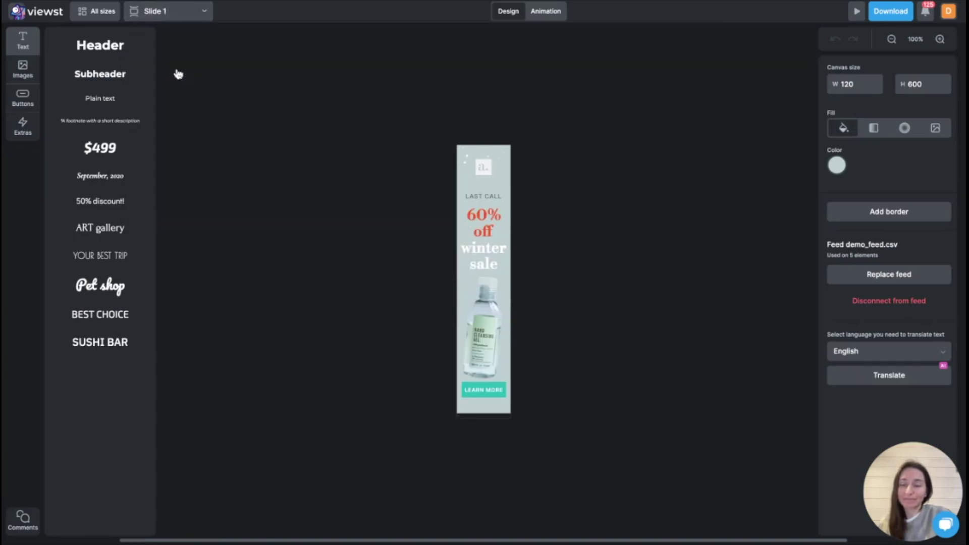
click(547, 12)
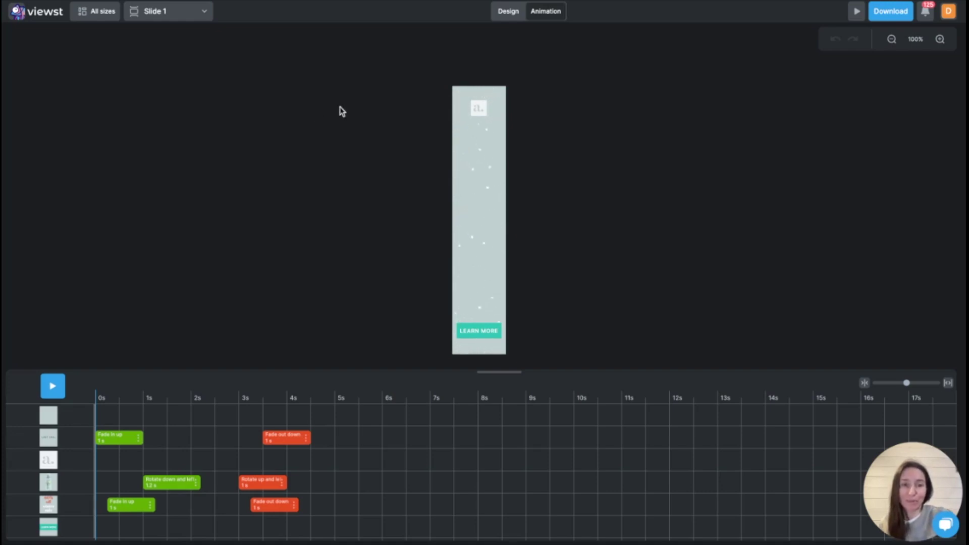
Step: Examine the skyscraper's download formats and the available appearance animations, and return to the overview of all sizes
click(882, 18)
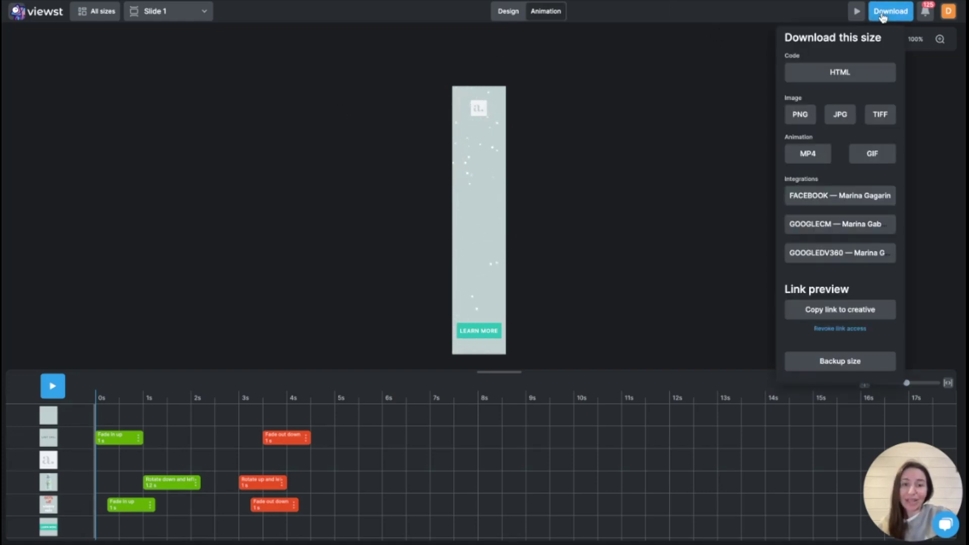
click(689, 177)
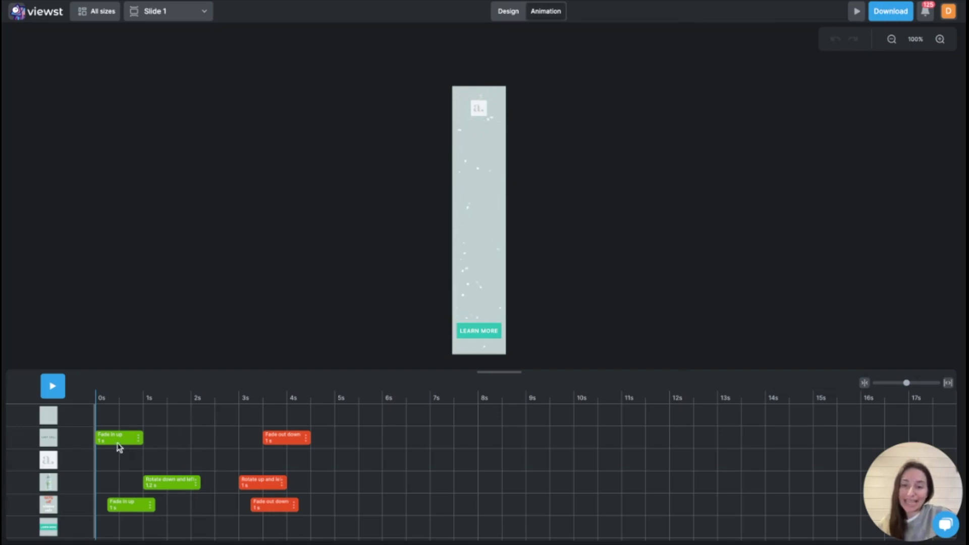
click(355, 437)
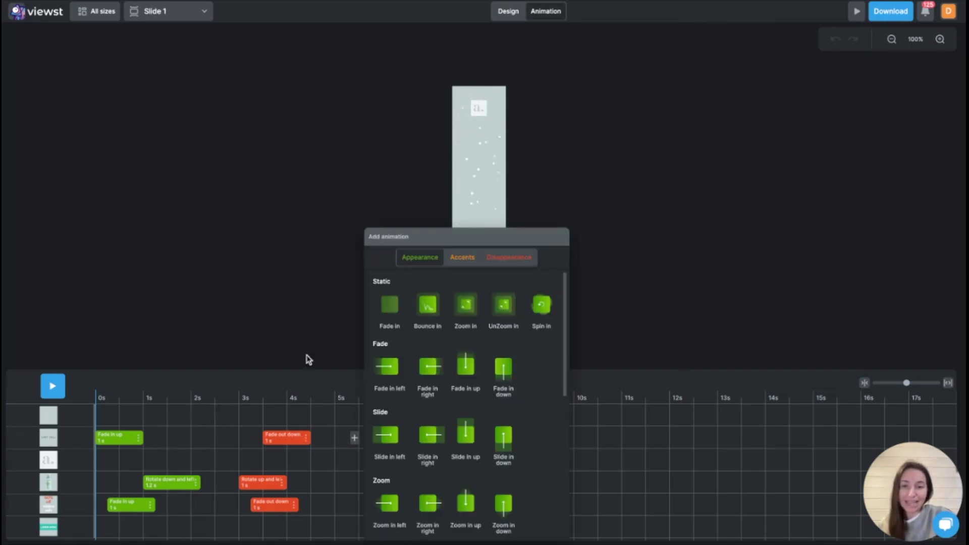
click(284, 289)
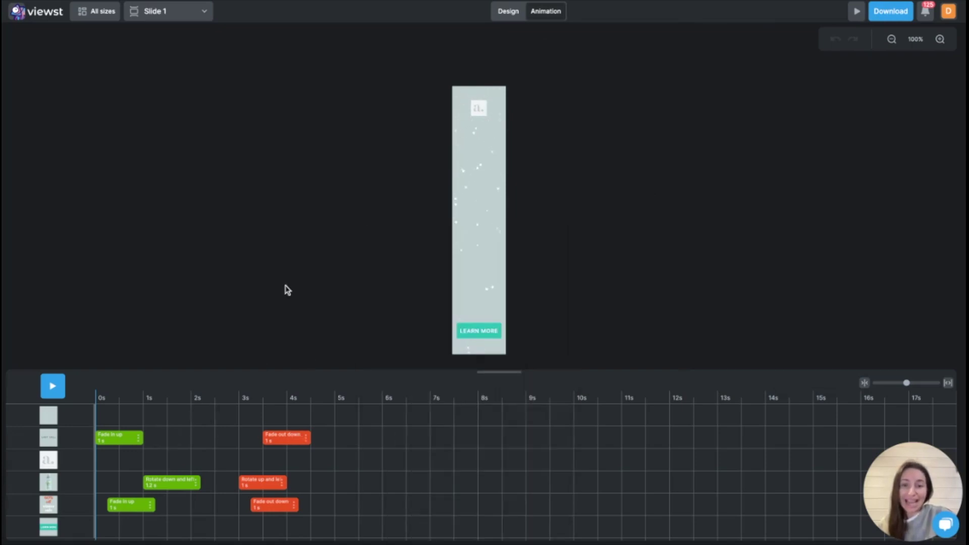
click(892, 12)
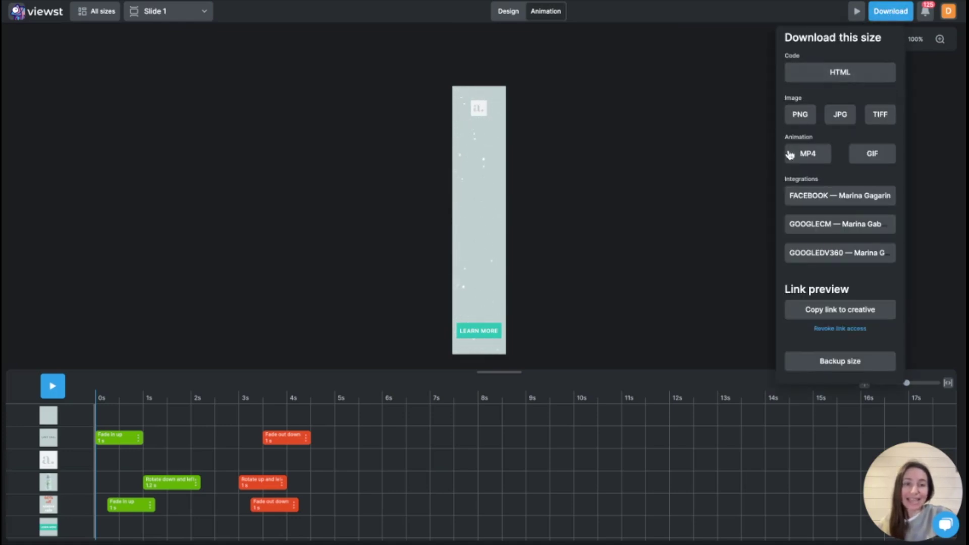
click(662, 172)
click(94, 18)
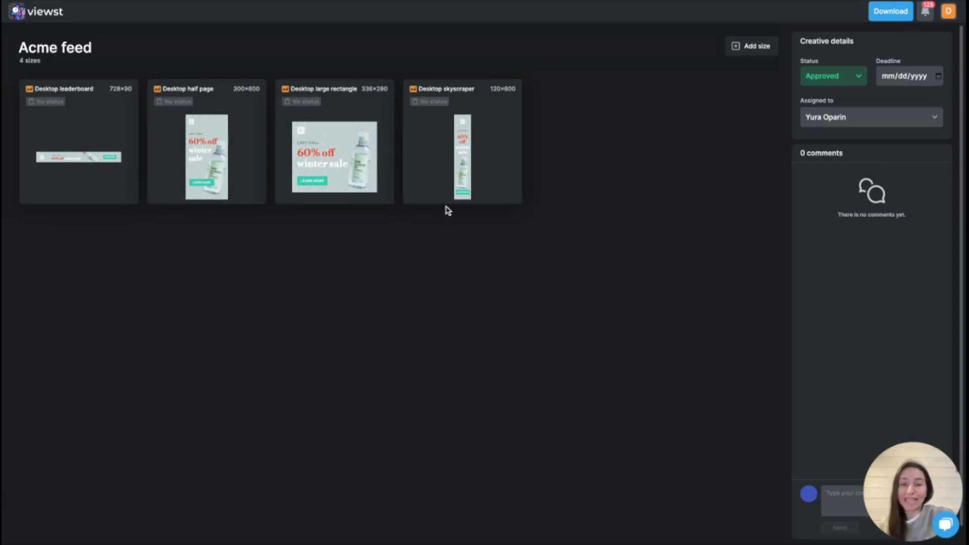
Step: Add the desktop display sizes 336×280, 300×600, 468×60, 728×90 and 488×80 to the Acme feed creative
click(756, 46)
click(249, 198)
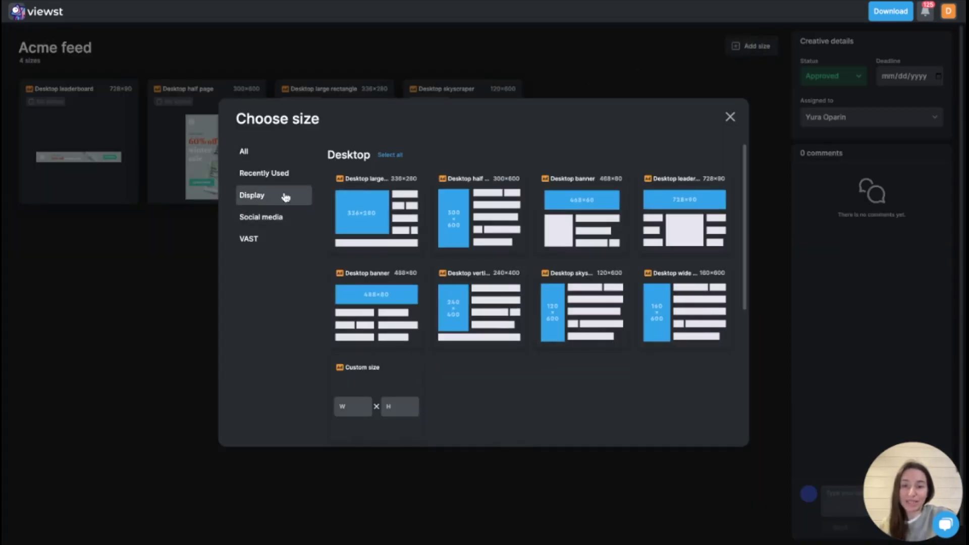
click(383, 215)
click(485, 220)
click(592, 211)
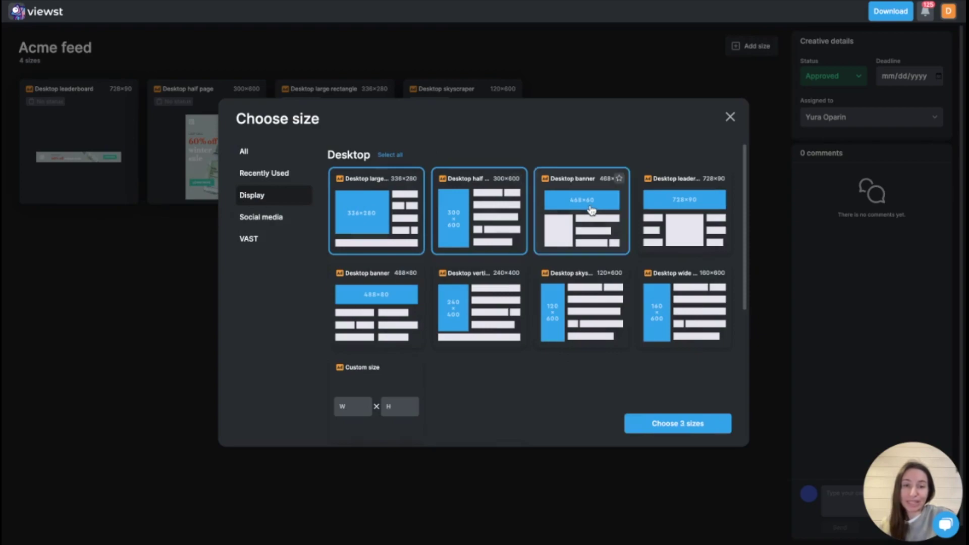
click(694, 209)
click(348, 309)
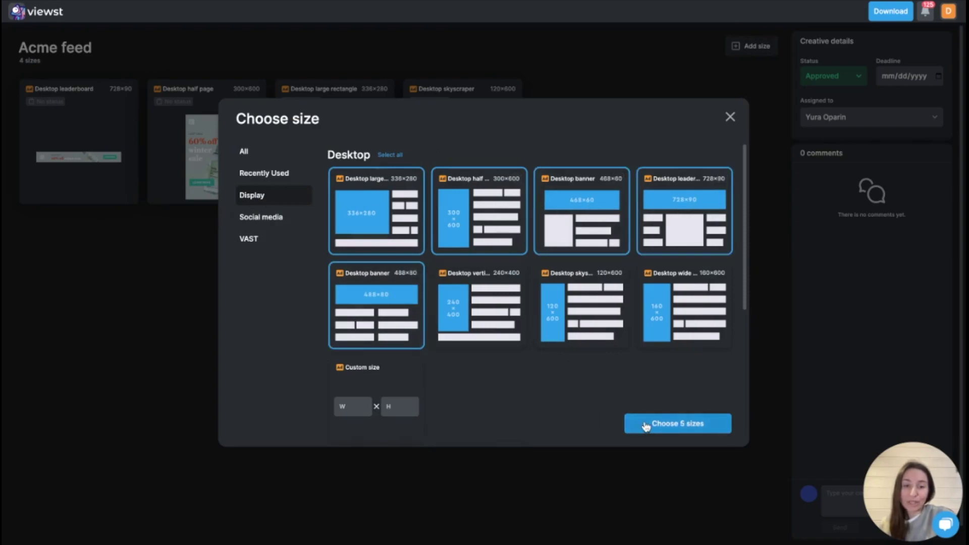
click(634, 417)
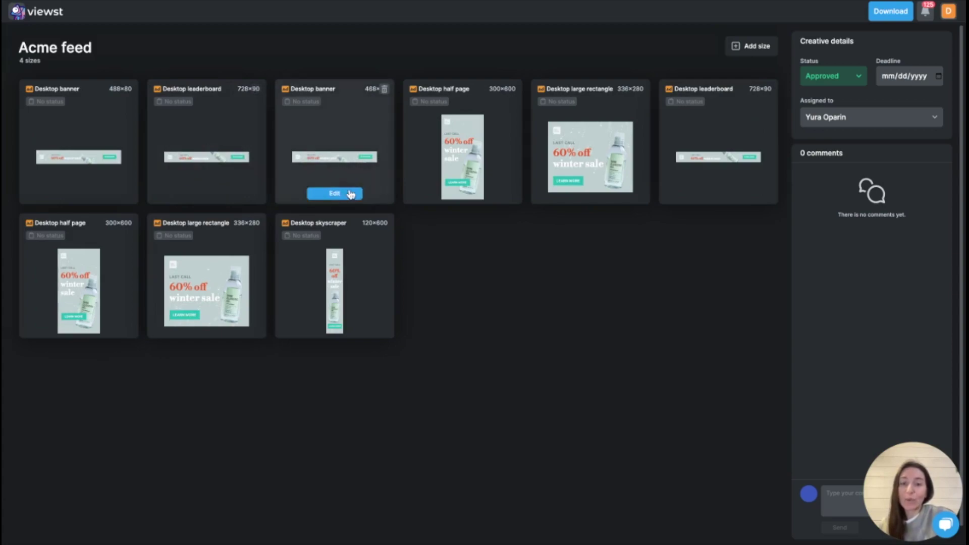
Step: Move the bottle image slightly upward in the 468×60 Desktop banner and return to the overview of all sizes
click(350, 194)
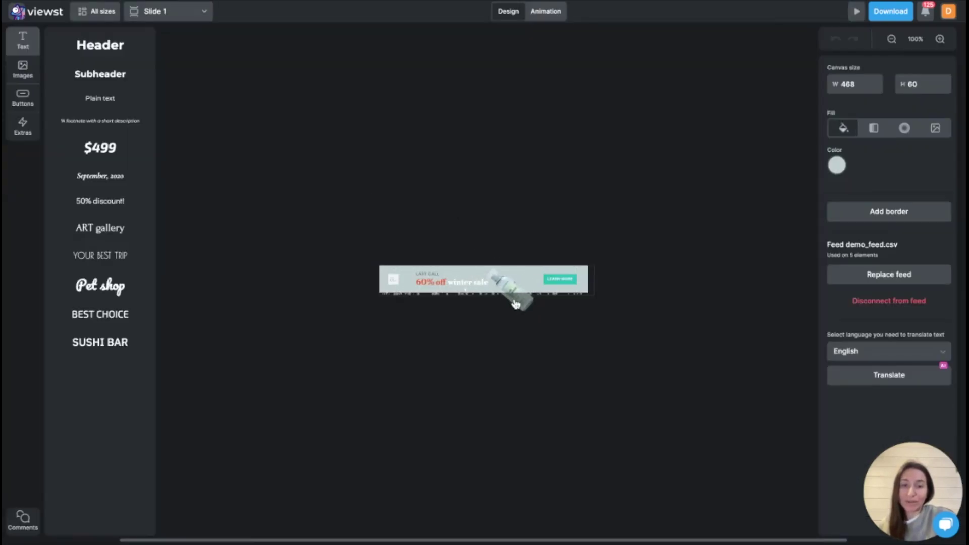
drag(515, 303, 515, 290)
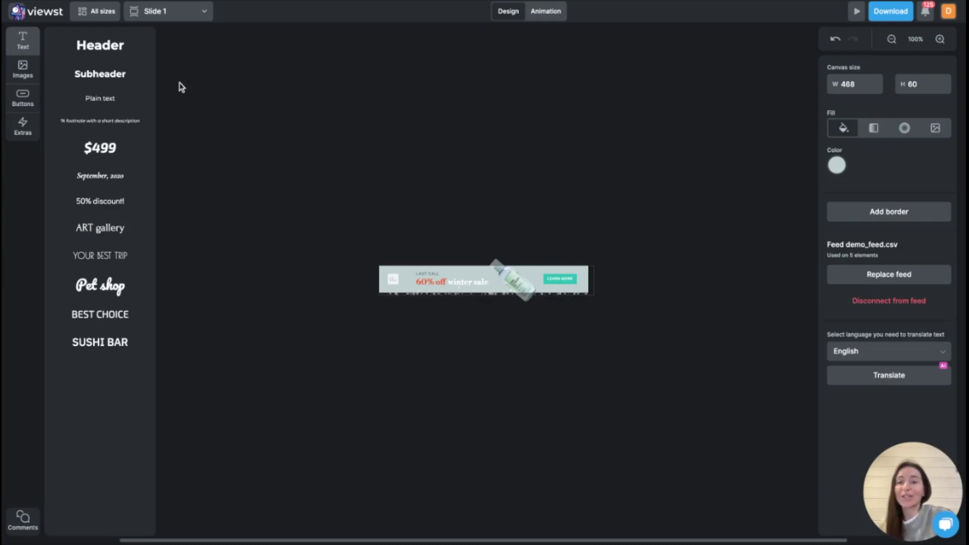
click(101, 11)
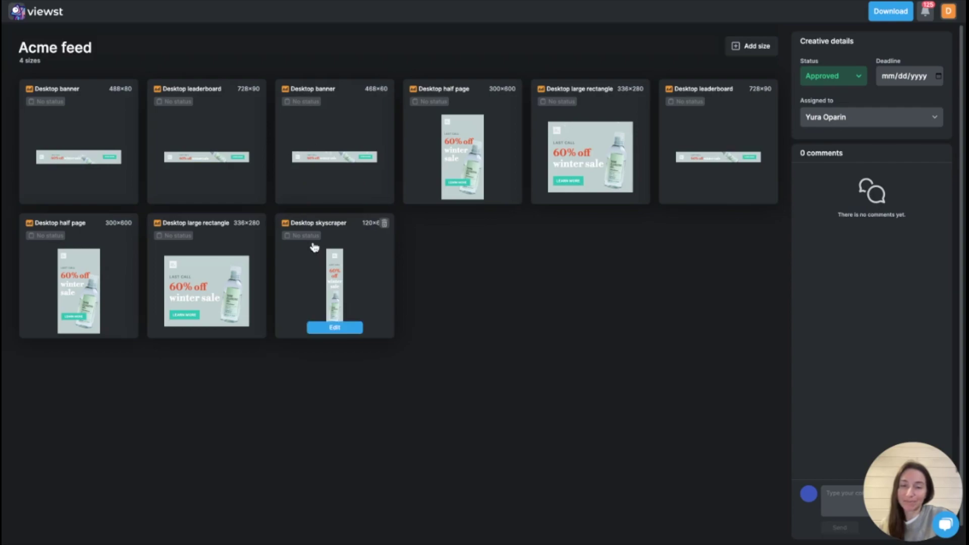
Step: Recolor the LEARN MORE button in the newly added 300×600 Desktop half page with the printful brandbook's red, and return to all sizes
mouse_move(493, 179)
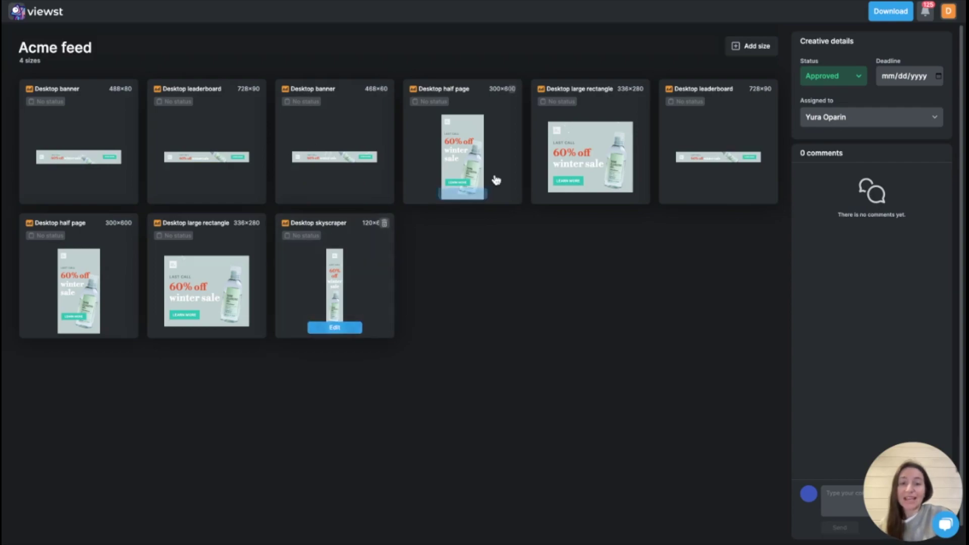
click(462, 194)
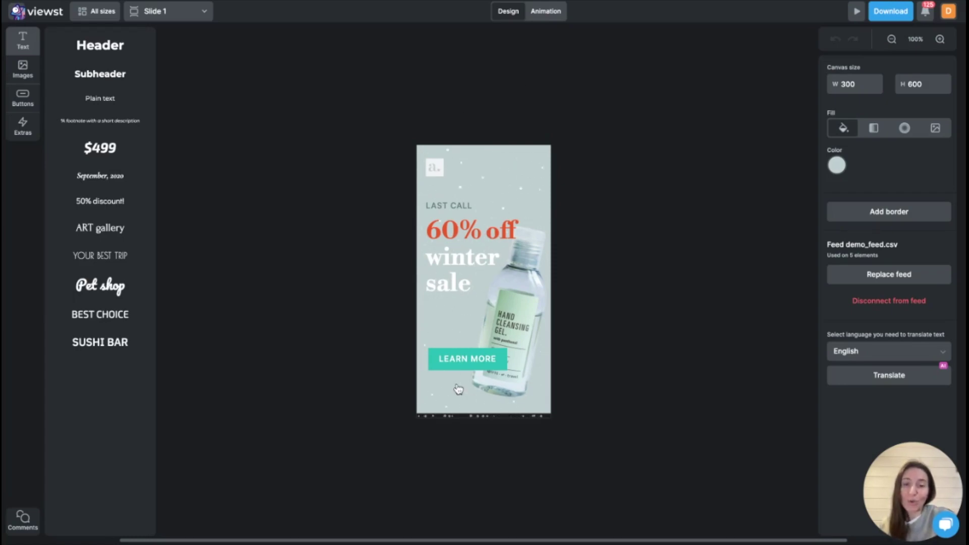
click(457, 367)
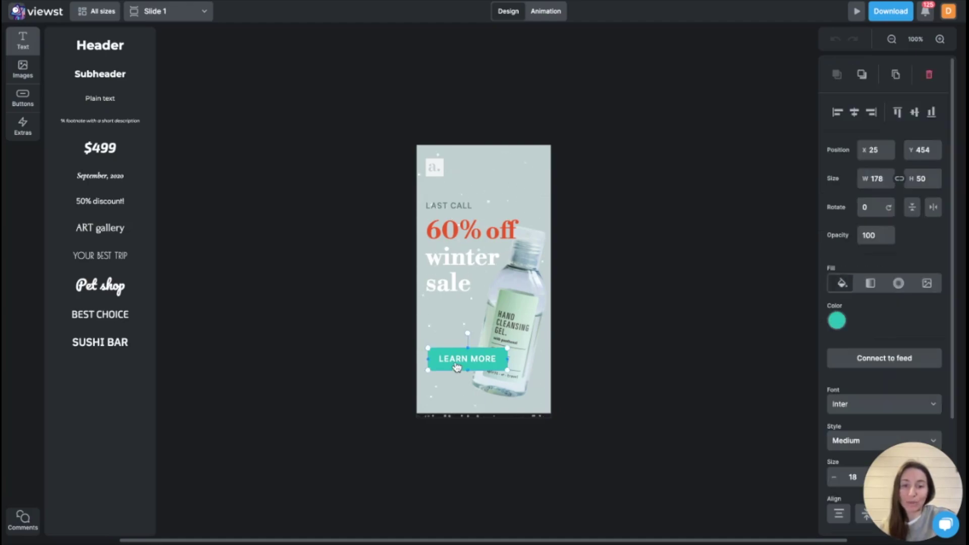
click(836, 321)
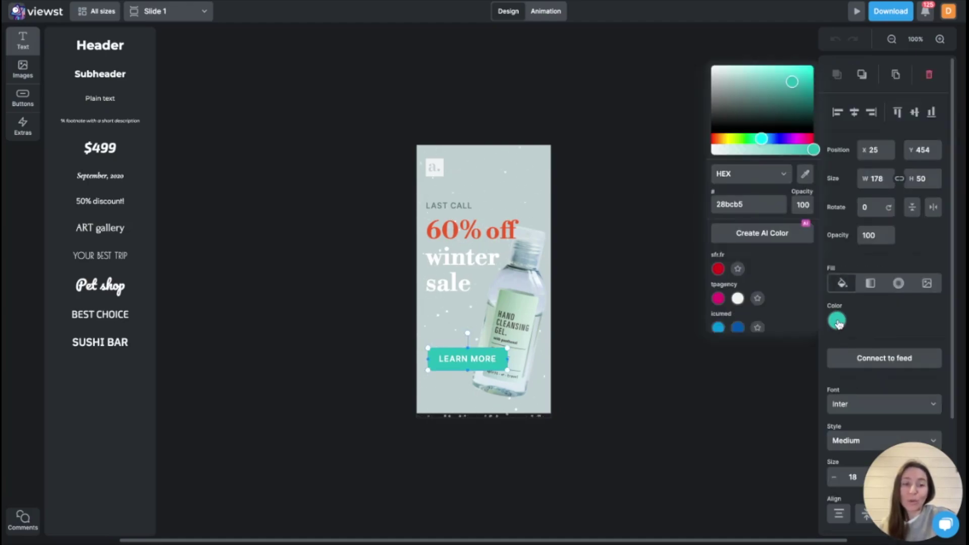
scroll(789, 308, down, 2)
scroll(790, 309, down, 2)
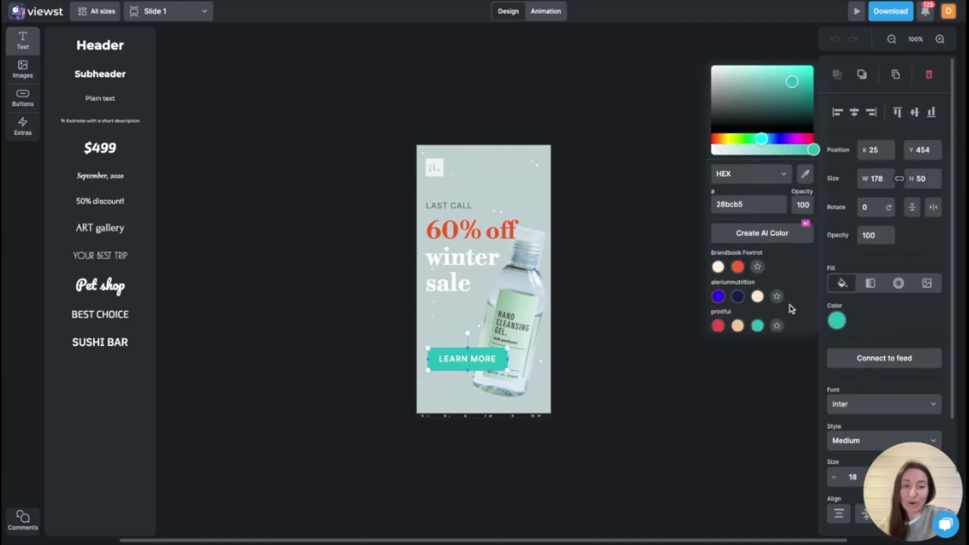
click(717, 300)
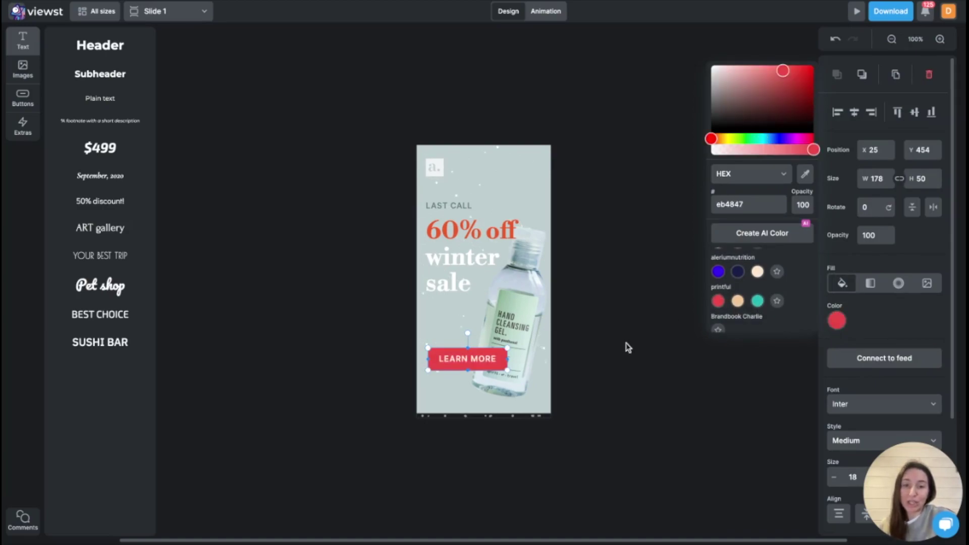
click(627, 347)
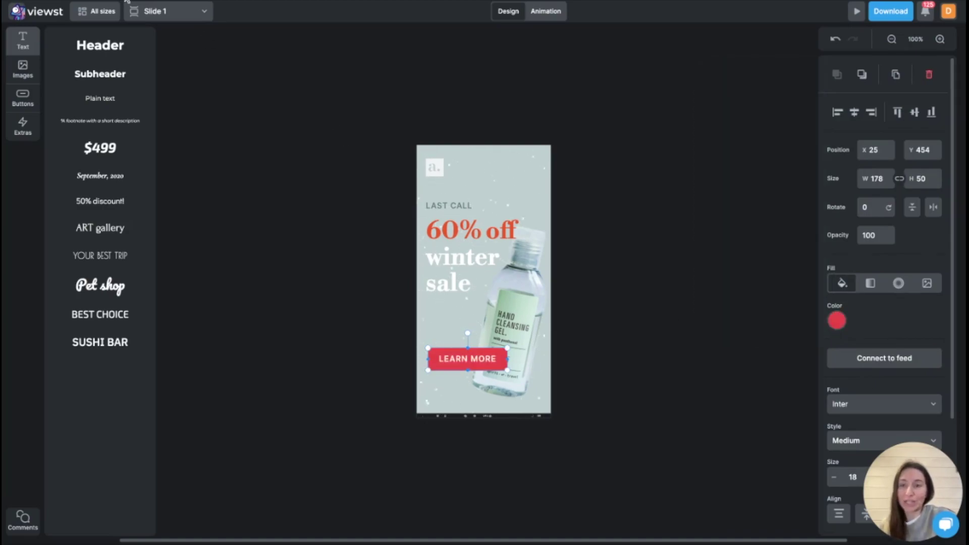
click(93, 10)
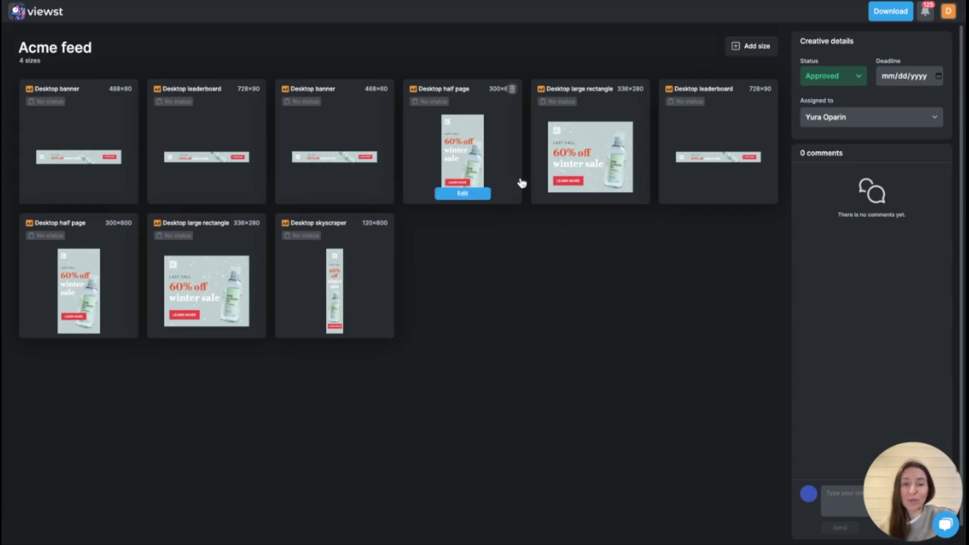
Step: Open the newly added 336×280 Desktop large rectangle for editing and switch to Slide 2
mouse_move(603, 158)
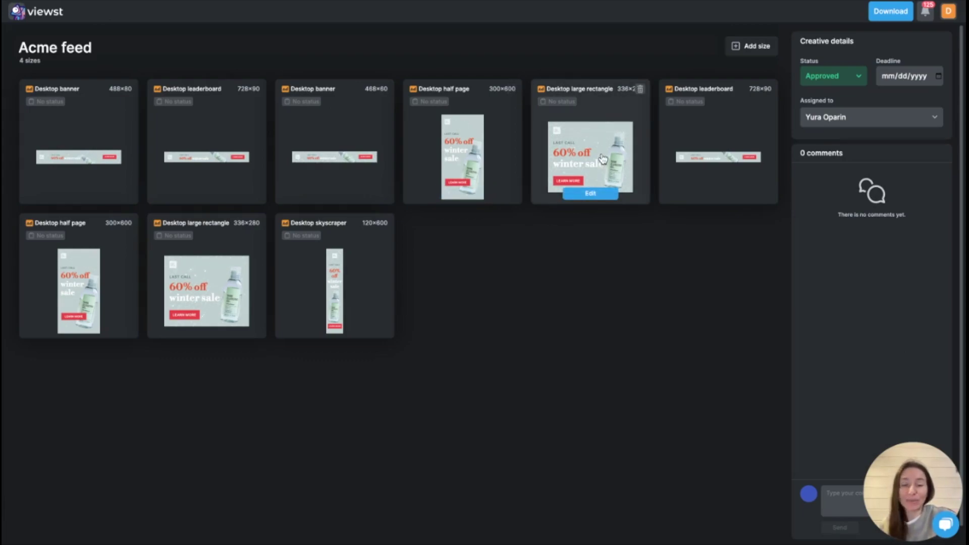
click(602, 158)
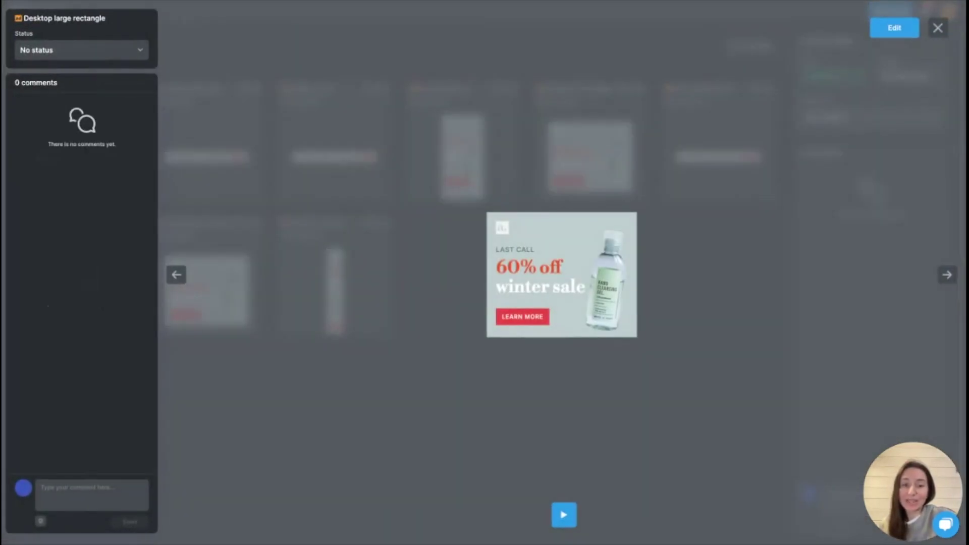
click(892, 33)
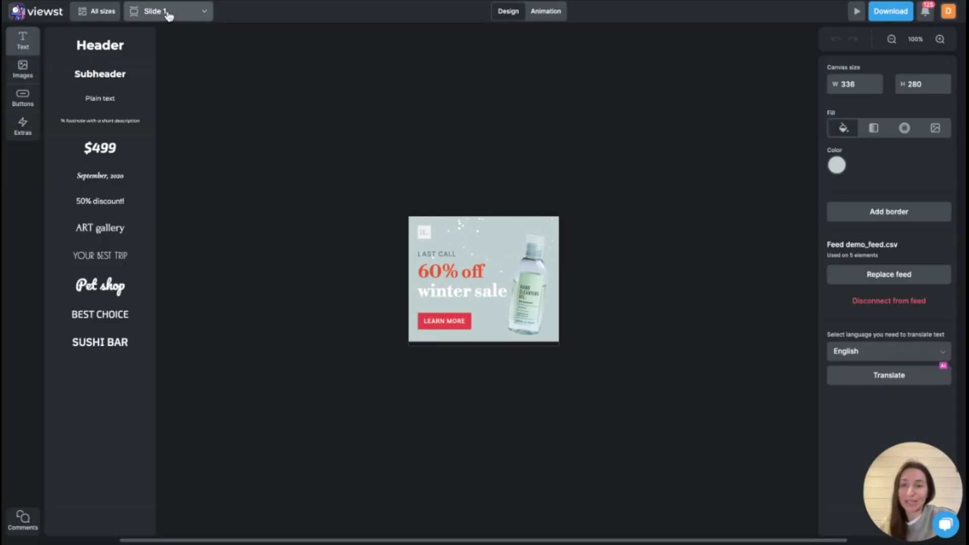
click(169, 16)
click(176, 154)
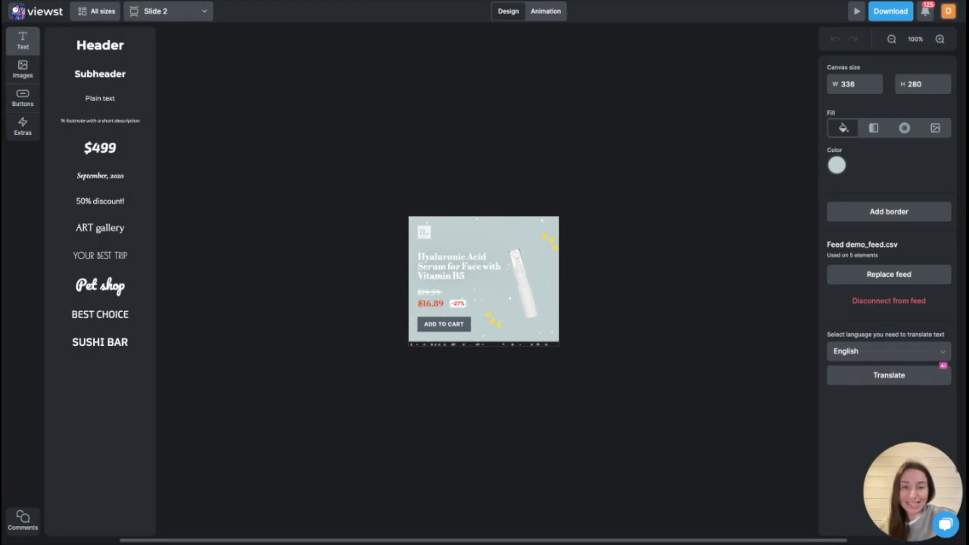
Step: Preview the product photo on Slide 2 with the feed's brown dropper bottle, and settle on the silver bottle
click(521, 281)
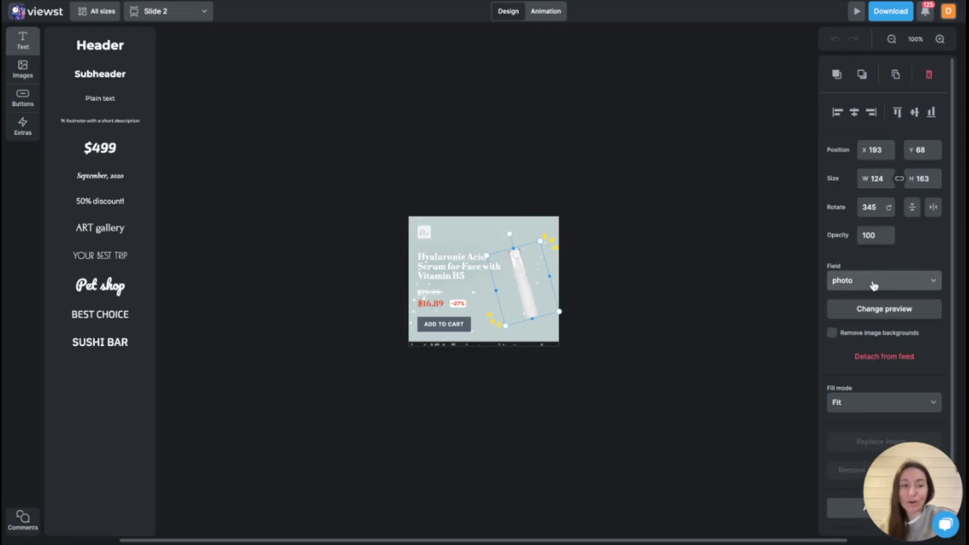
click(863, 311)
click(758, 316)
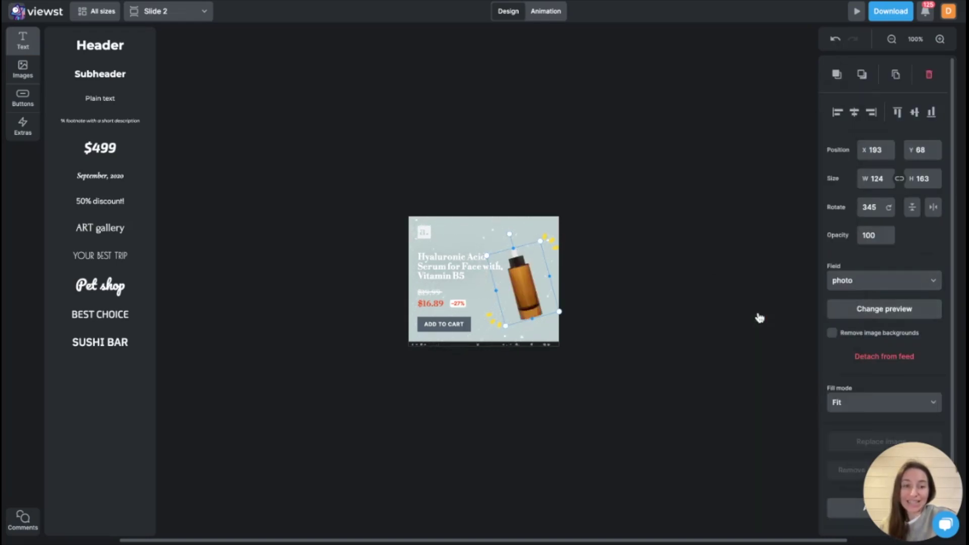
click(853, 310)
click(758, 352)
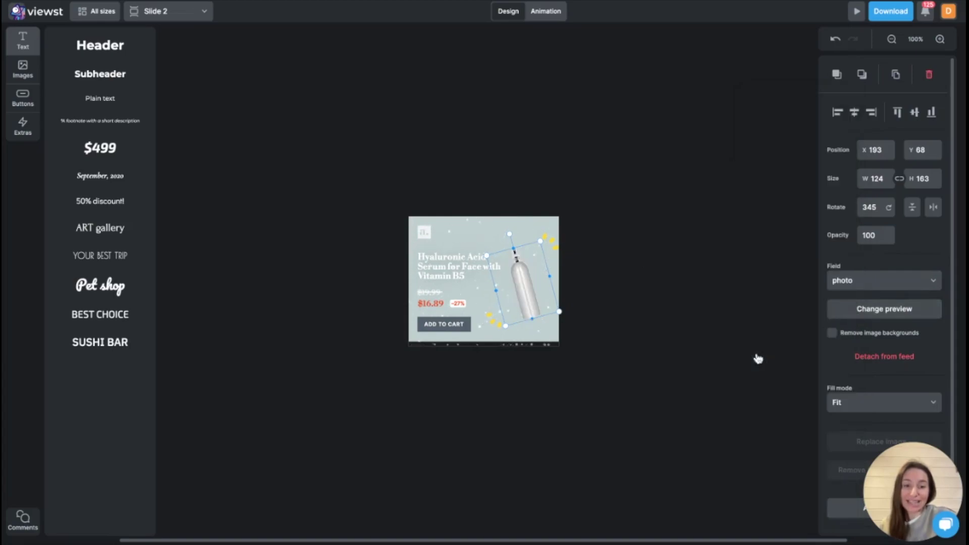
click(662, 308)
Step: Change the product title's feed preview on Slide 2 to SPF 50 Facial Sunscreen Serum
click(444, 266)
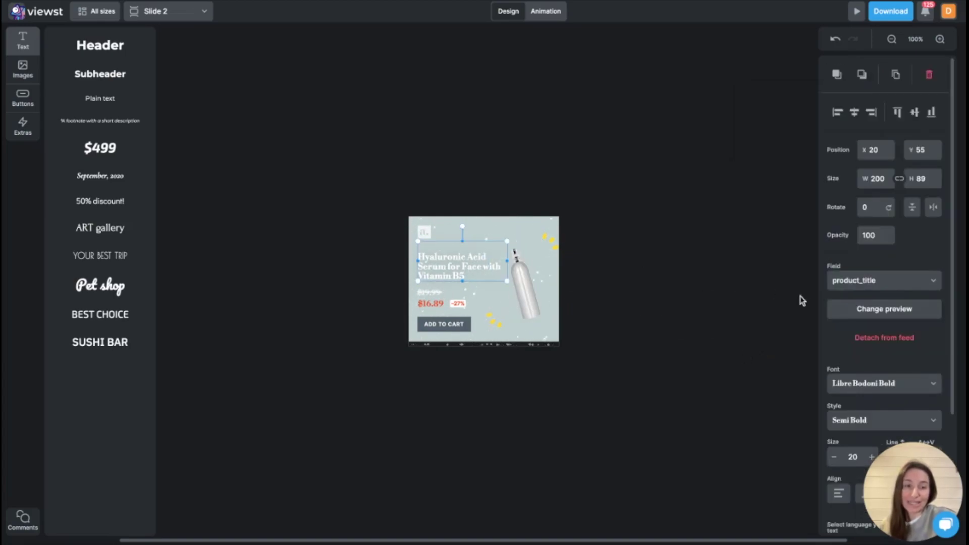
click(834, 311)
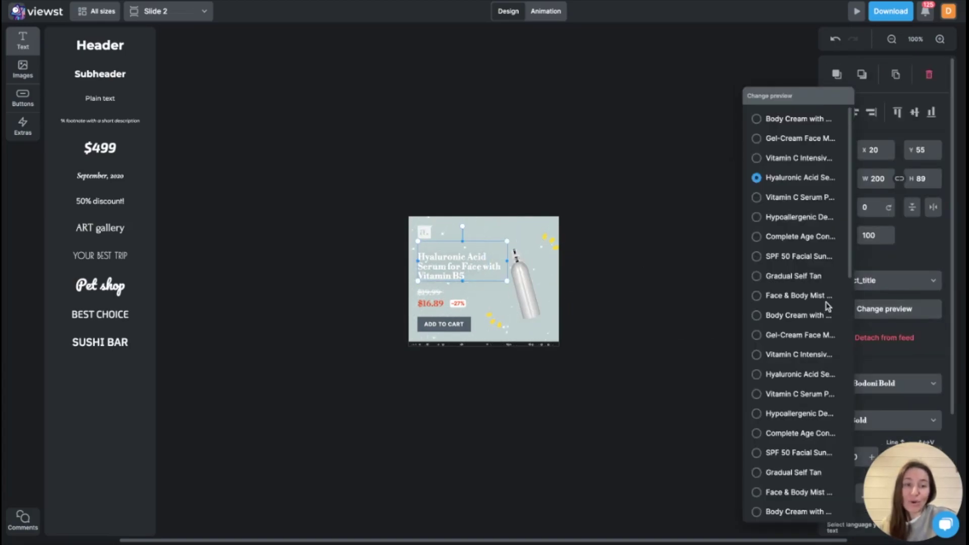
click(785, 257)
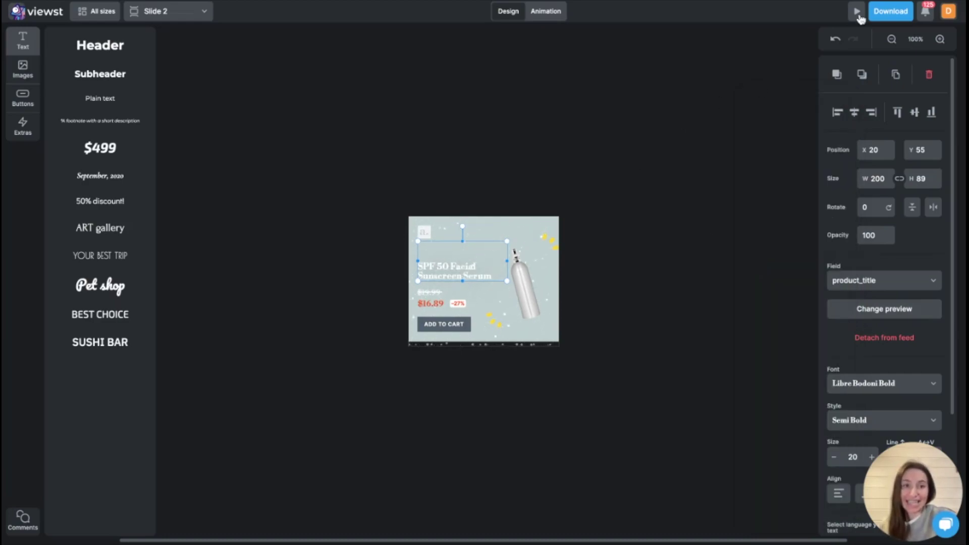
Step: Examine the Custom download settings and the generation choices for content variations without downloading, and return to the overview of all sizes
click(884, 11)
click(830, 72)
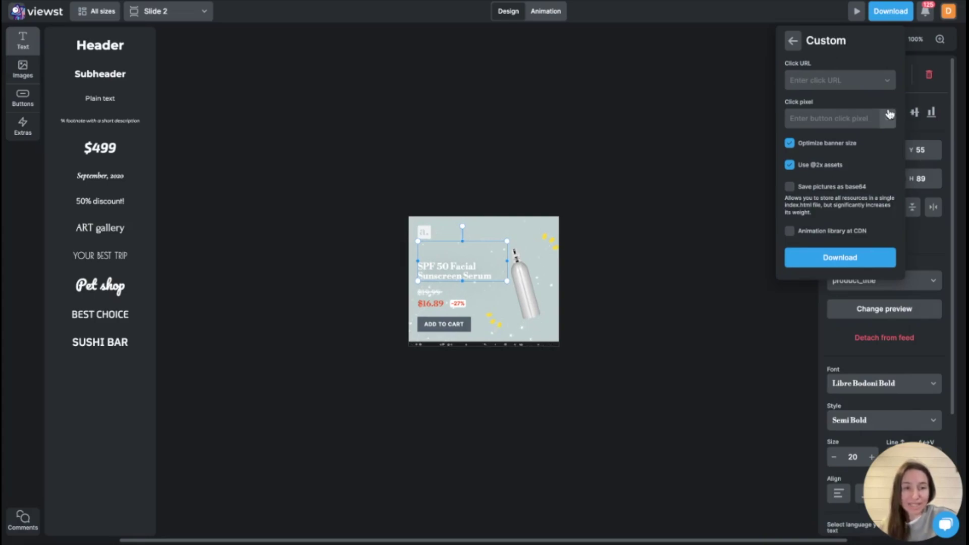
click(816, 256)
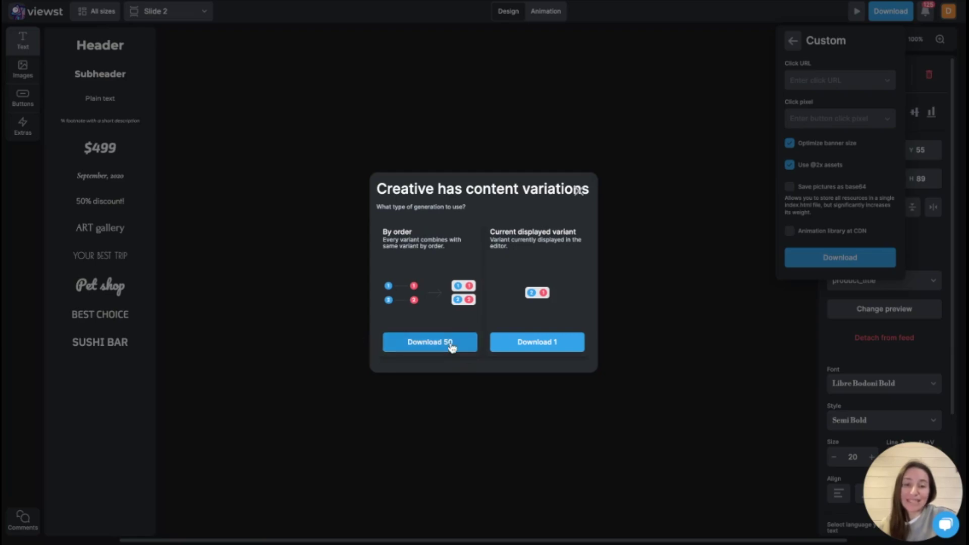
click(422, 104)
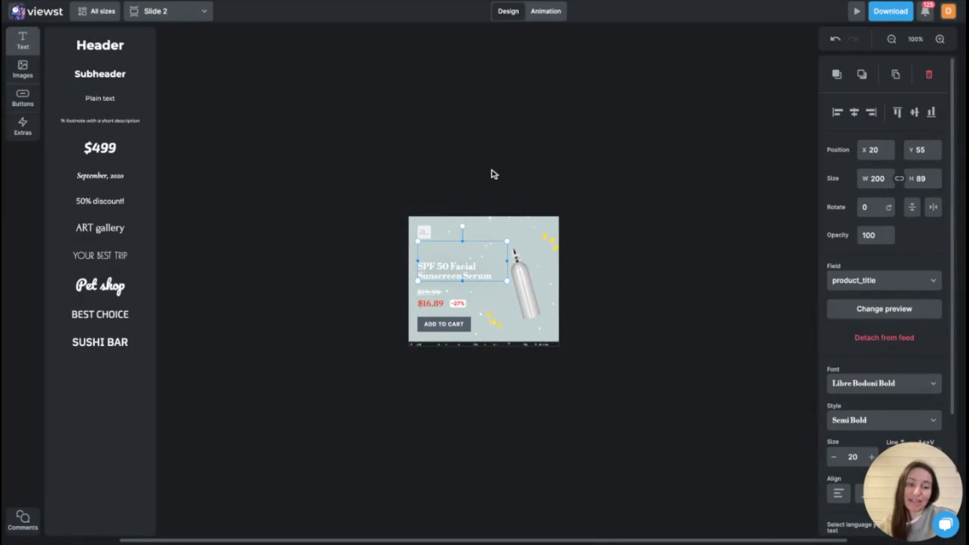
click(474, 153)
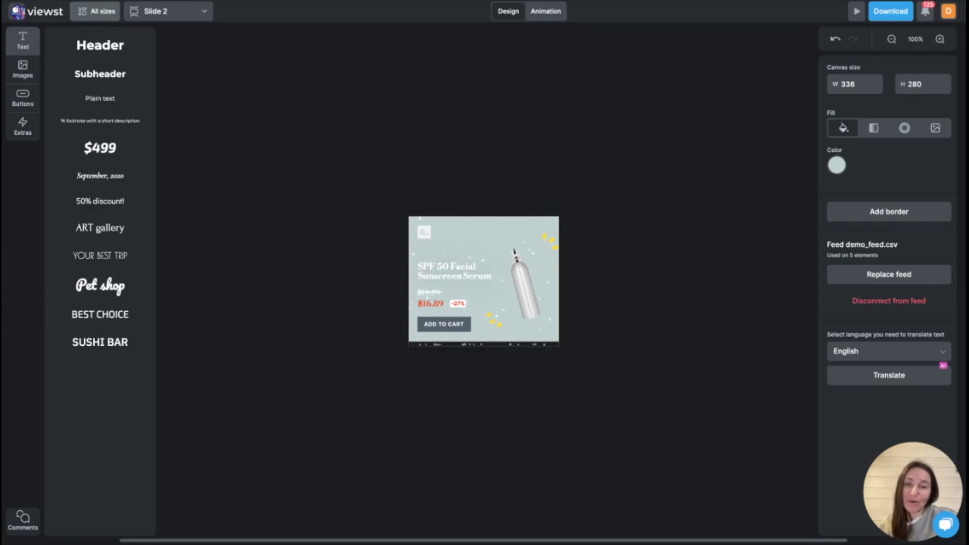
click(112, 17)
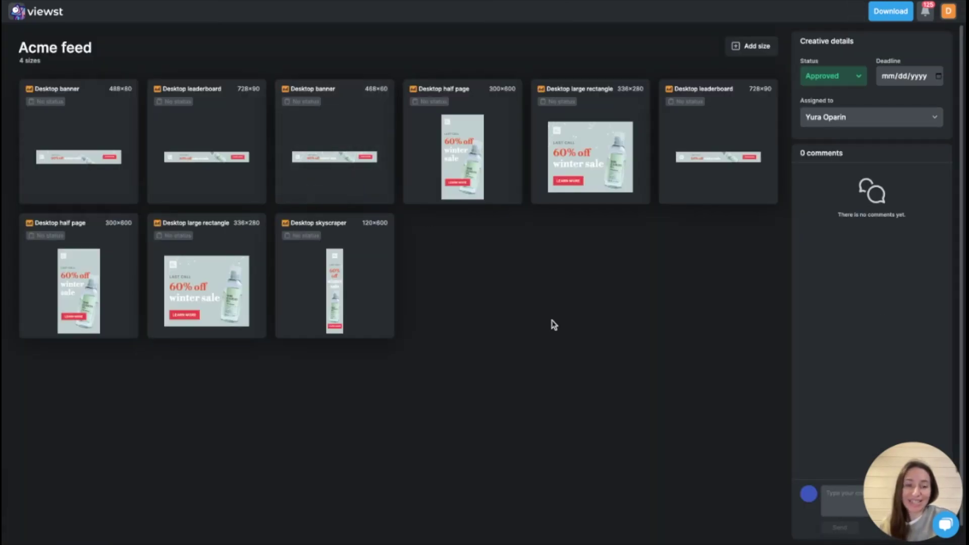